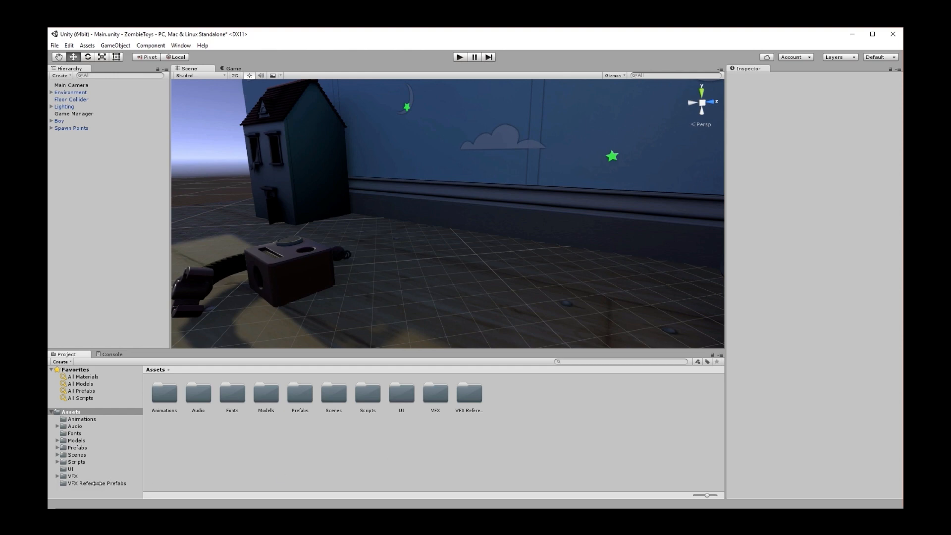
Place the StinkHit prefab from the VFX Reference Prefabs folder on the scene's floor and frame it in the view
click(97, 483)
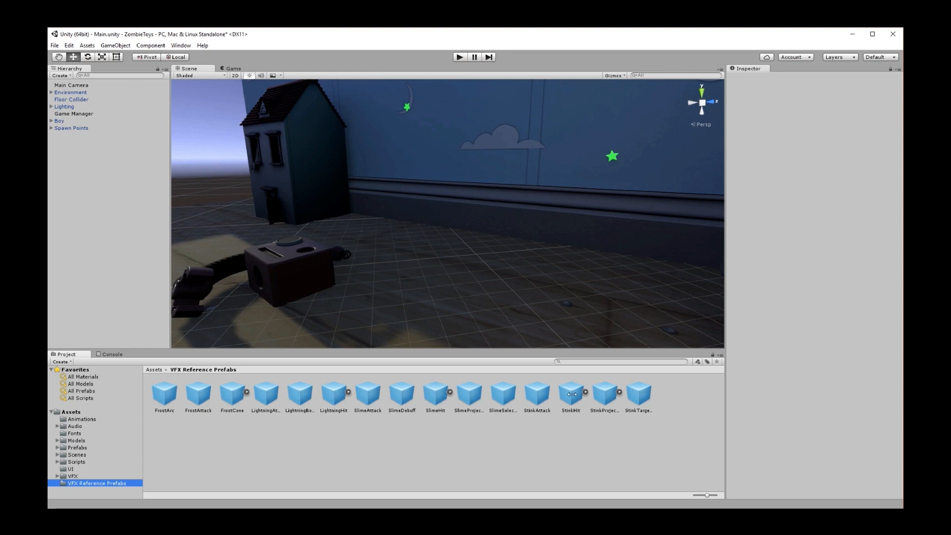
drag(571, 394, 464, 270)
key(f)
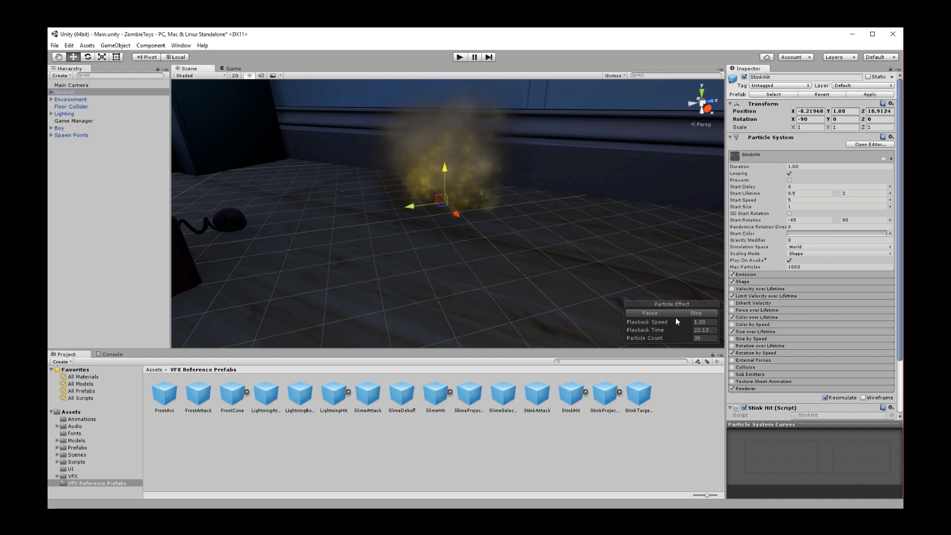
Stop and restart the StinkHit particle simulation to view the effect from its beginning
click(690, 311)
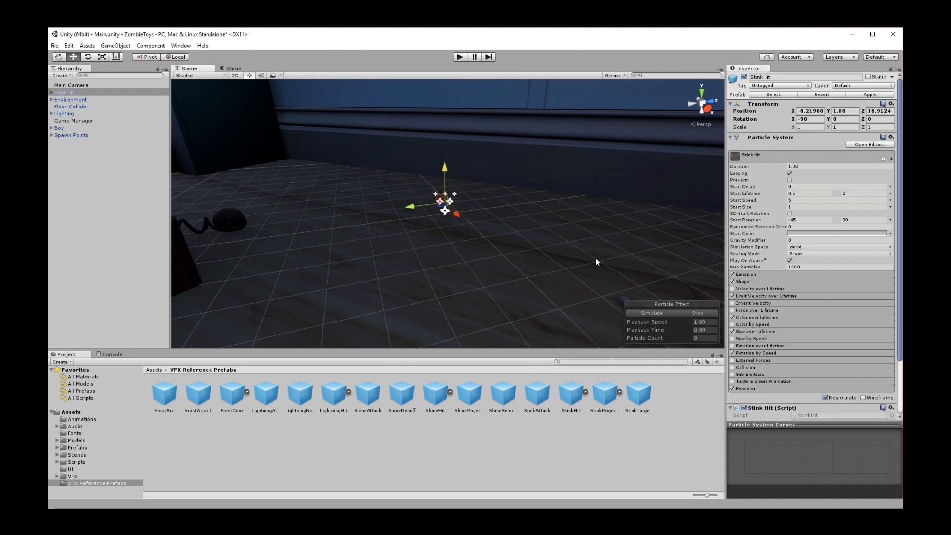
click(658, 313)
click(658, 312)
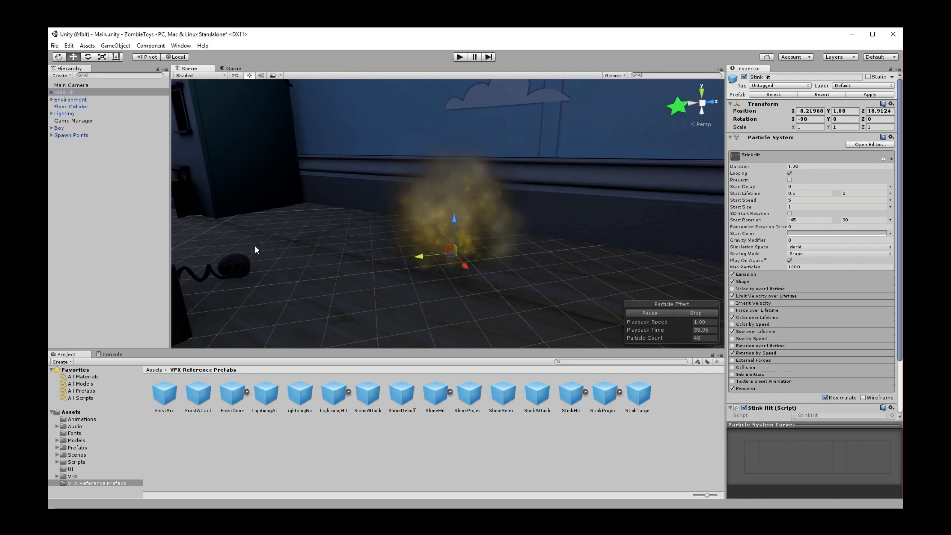
Expand StinkHit and deactivate its two child particle systems, GasAoe_DustyBits and GasAoe_Burst
click(50, 91)
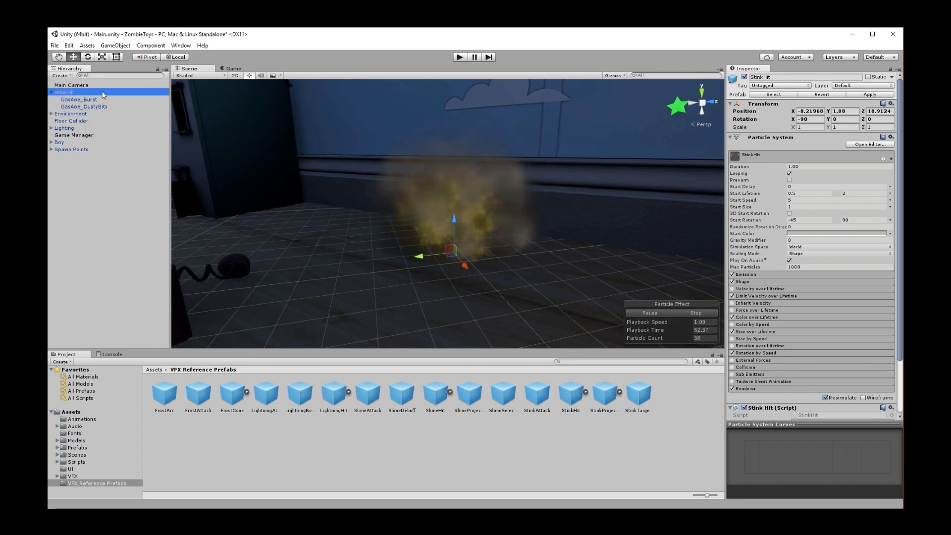
click(79, 100)
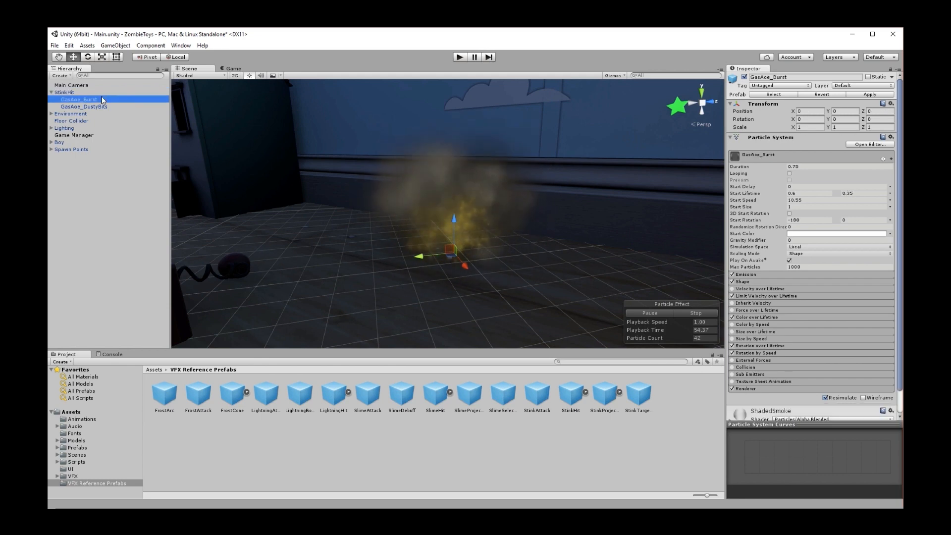
click(105, 106)
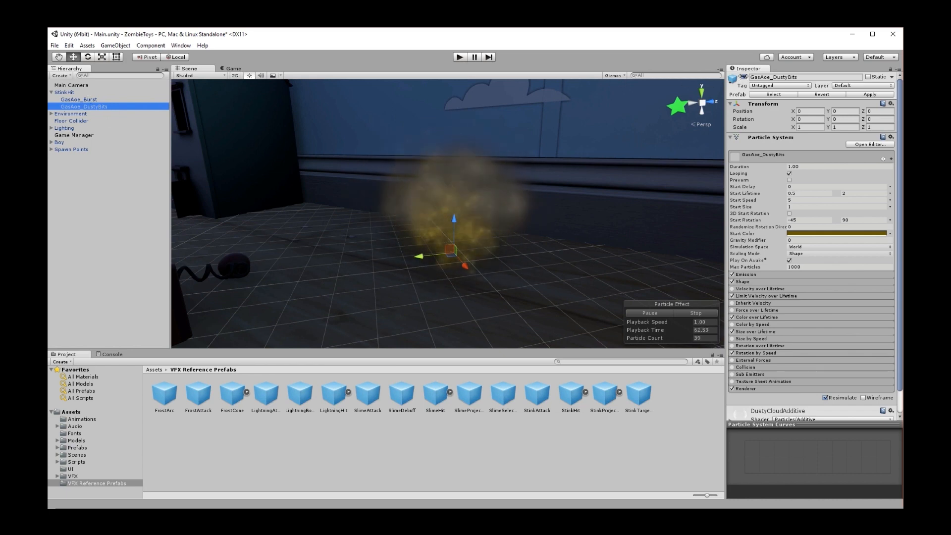
click(744, 76)
click(87, 100)
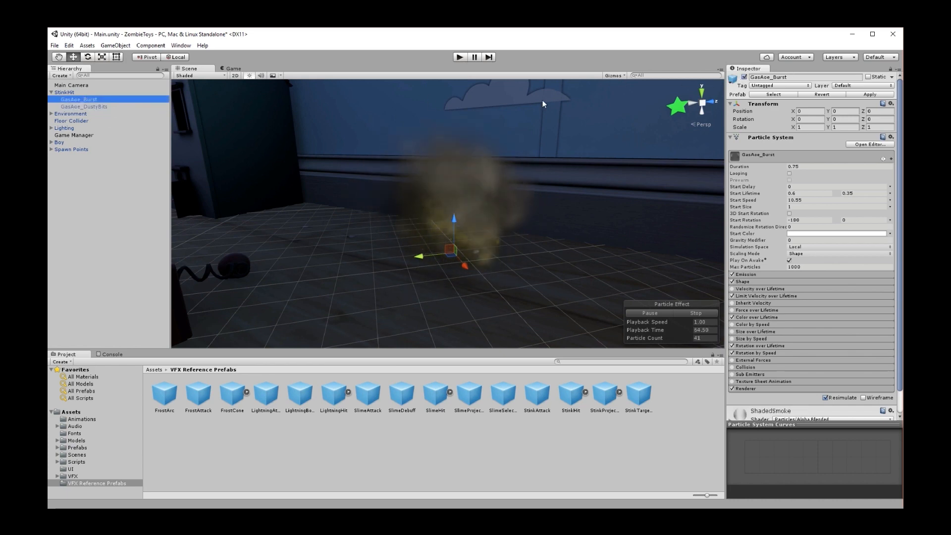
click(744, 76)
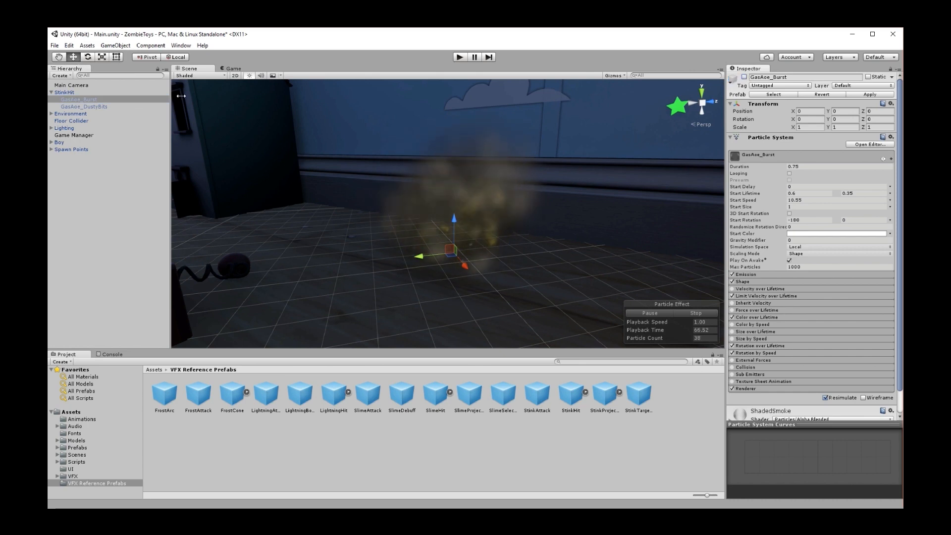
Replay the parent StinkHit particle system on its own, without its child effects
click(108, 92)
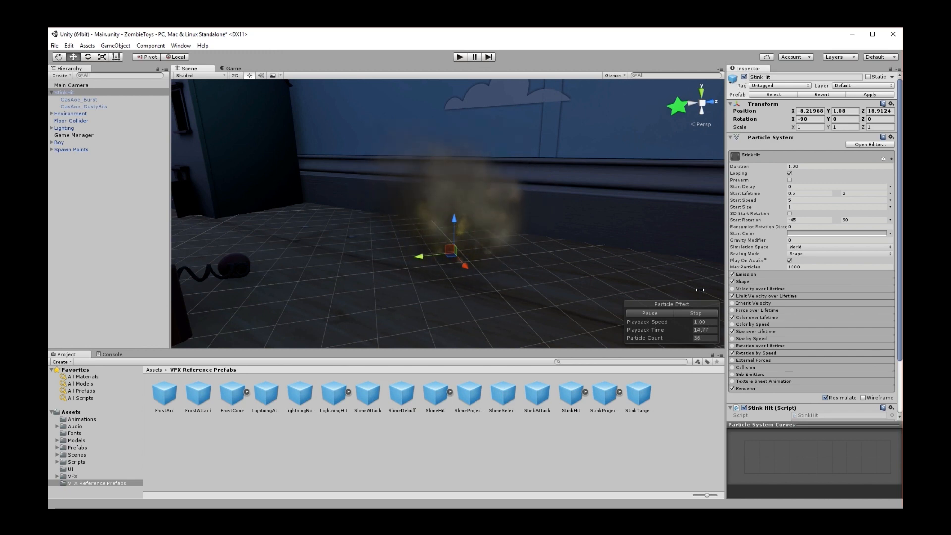
click(693, 312)
click(653, 312)
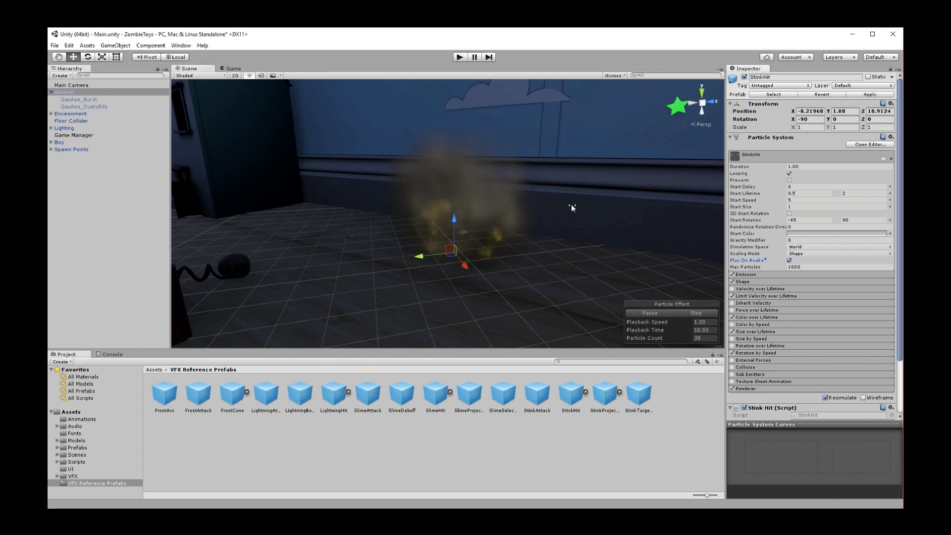
Reactivate the GasAoe_Burst child and replay the simulation several times to examine its initial burst
click(95, 99)
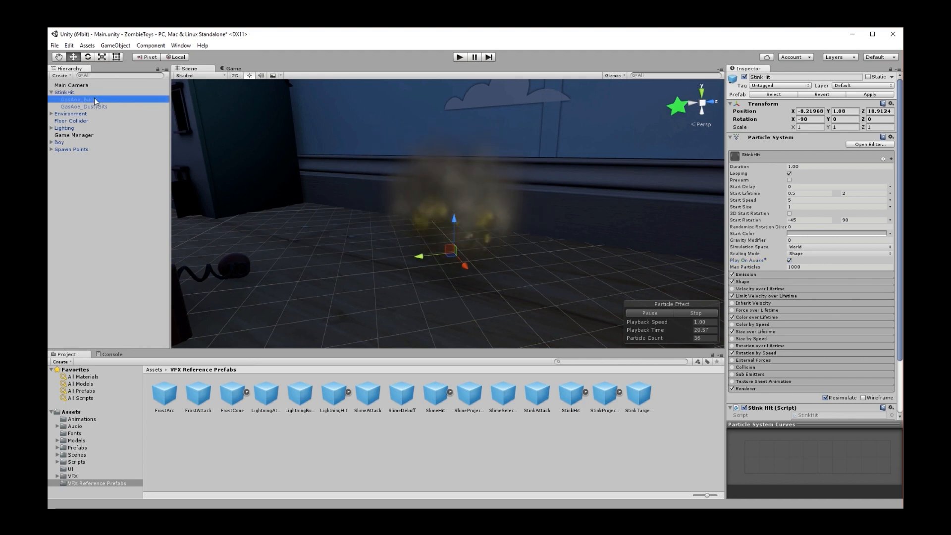
click(744, 77)
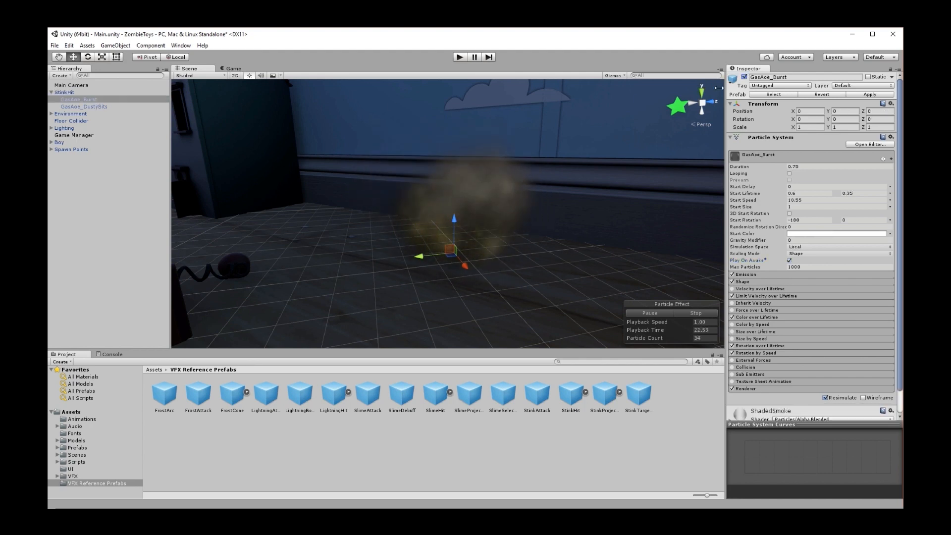
click(683, 313)
click(652, 313)
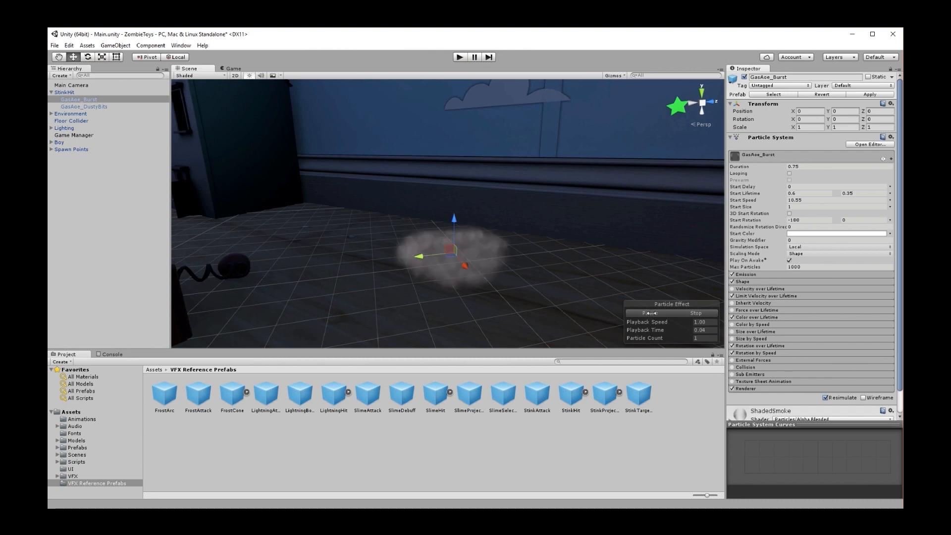
click(686, 312)
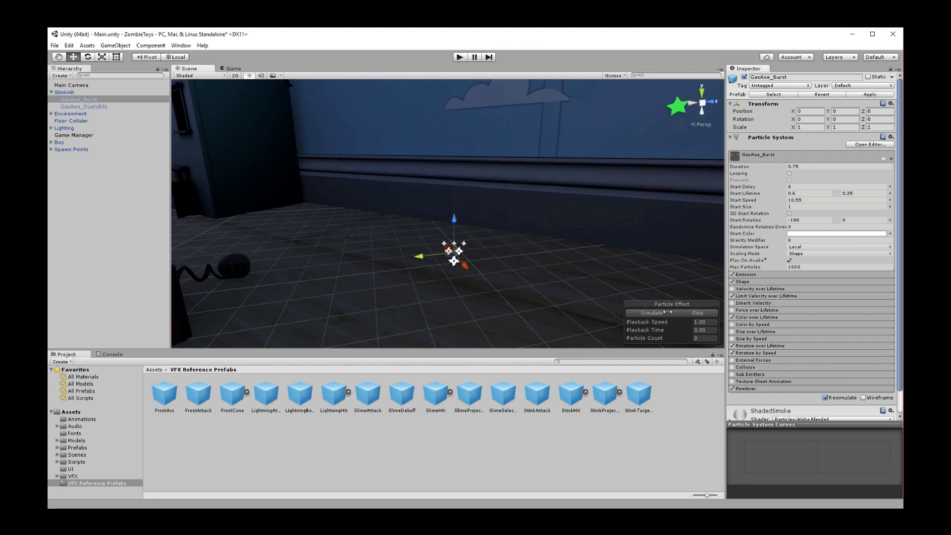
click(657, 312)
click(690, 312)
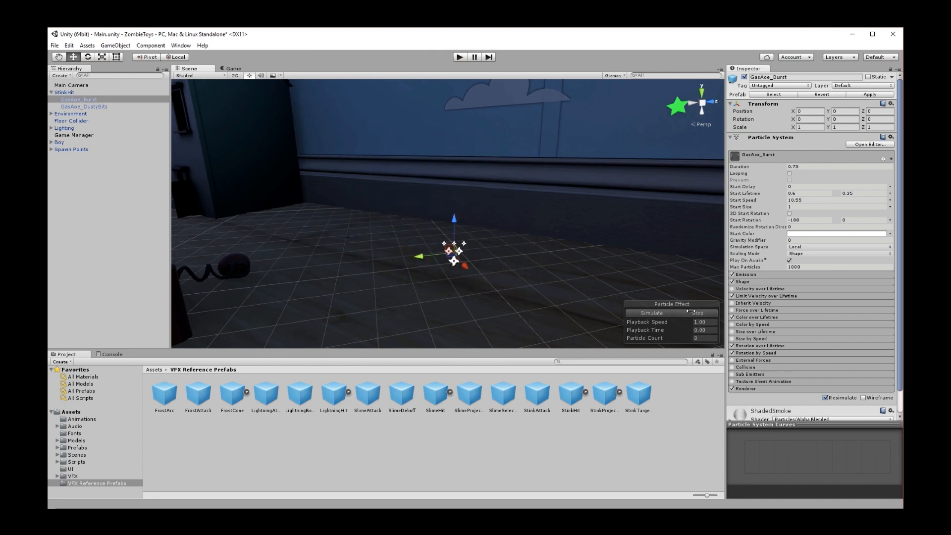
click(664, 312)
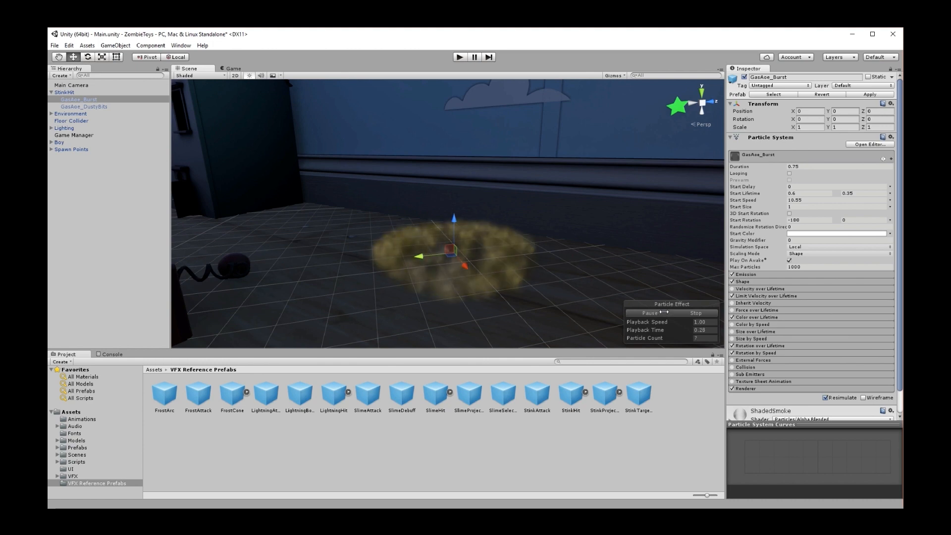
click(664, 313)
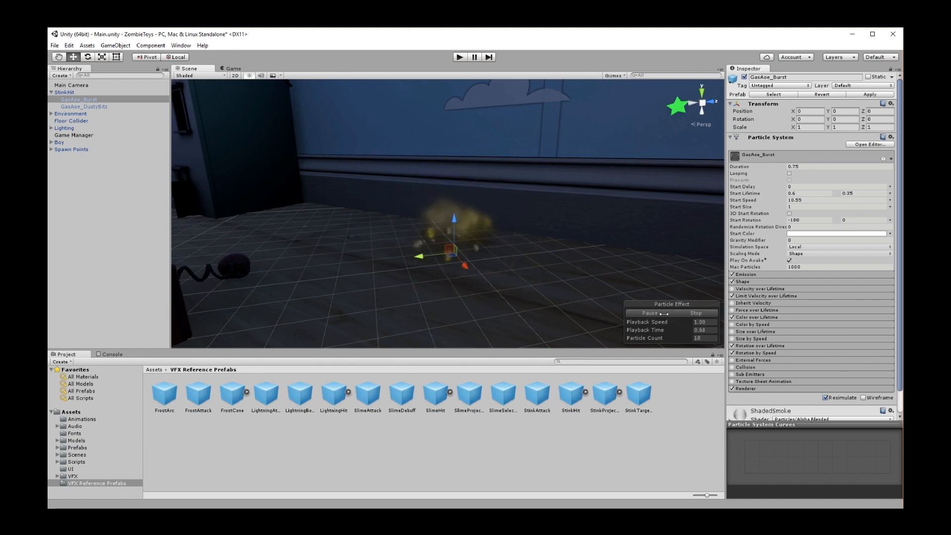
Reactivate the GasAoe_DustyBits child and preview the complete StinkHit effect
click(91, 105)
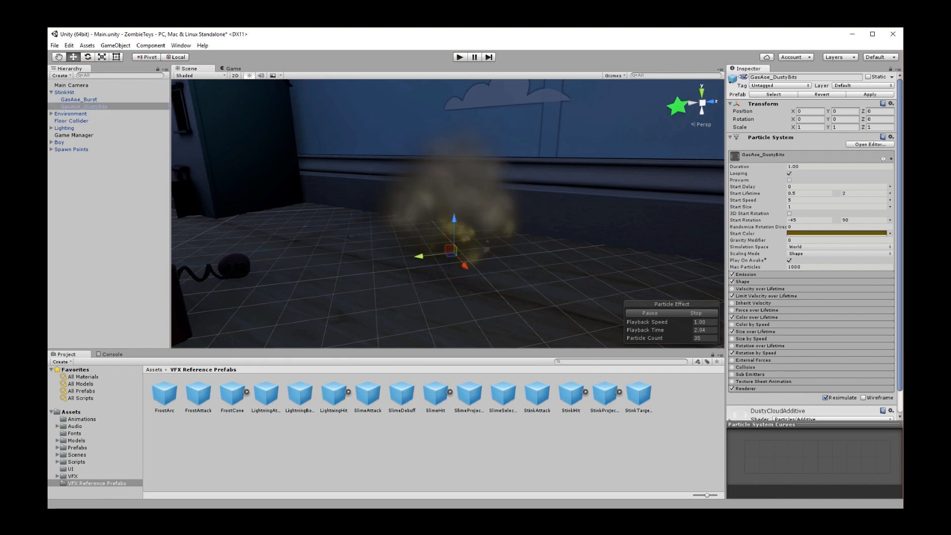
click(671, 311)
click(670, 311)
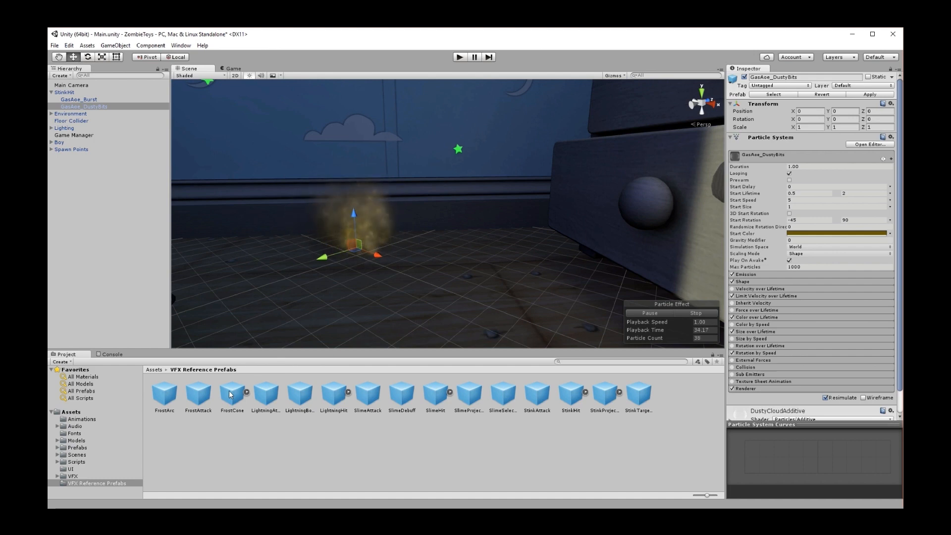
Place the FrostCone prefab on the floor beside the StinkHit effect and activate it
drag(229, 393, 479, 282)
drag(479, 308, 480, 281)
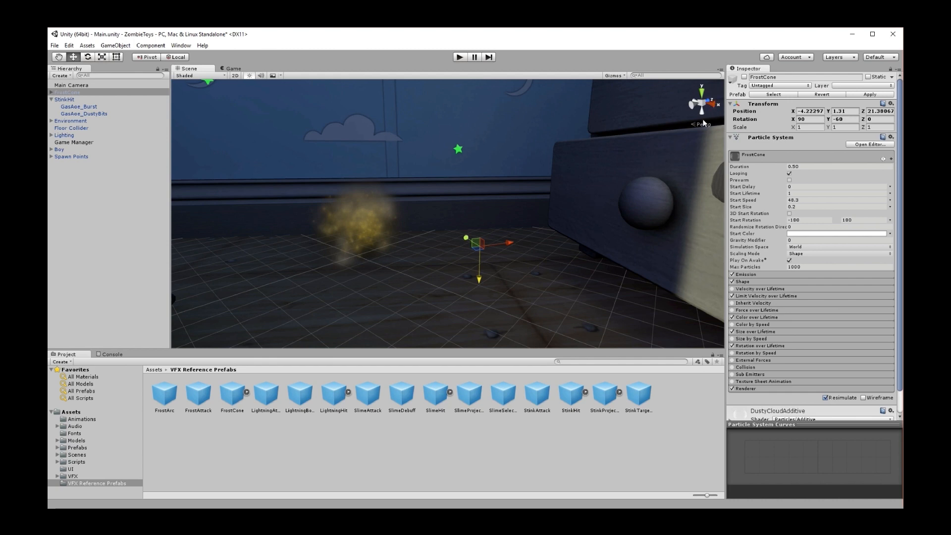
click(745, 77)
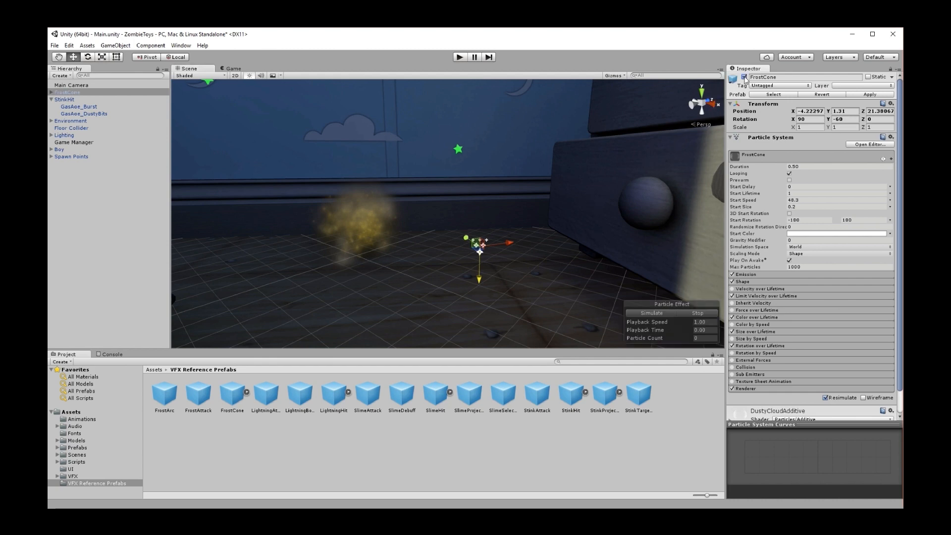
Simulate the FrostCone effect and move it across the floor to about X -5.17, Z 16.17
click(654, 313)
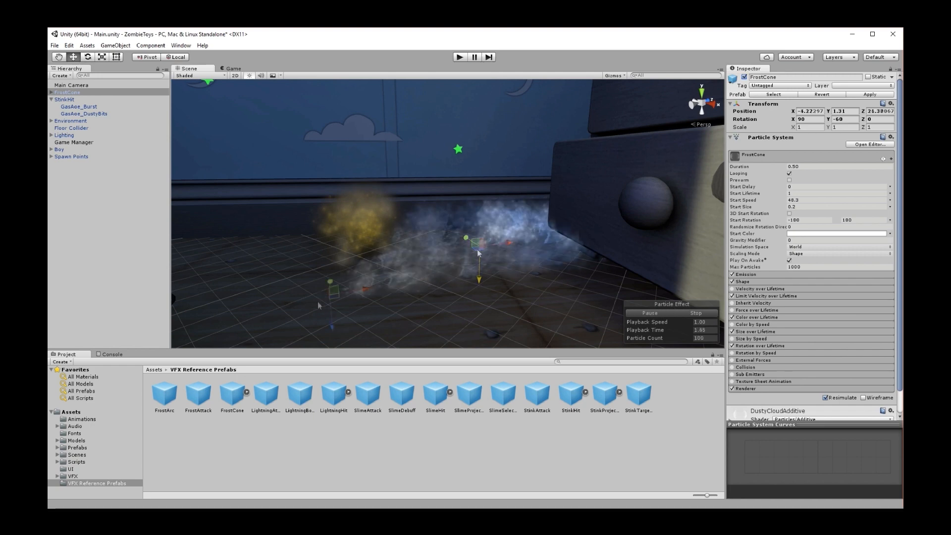
drag(477, 249, 456, 306)
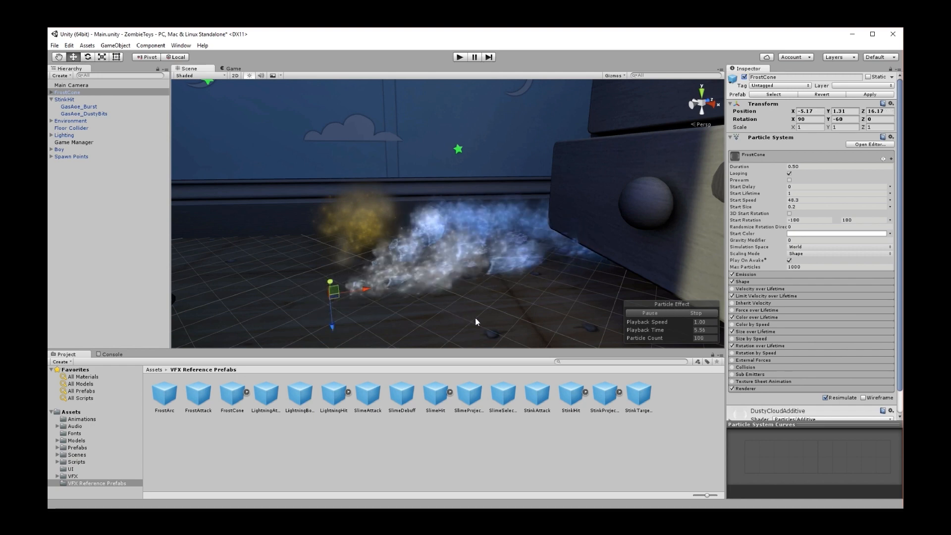
alt+drag(476, 321, 570, 397)
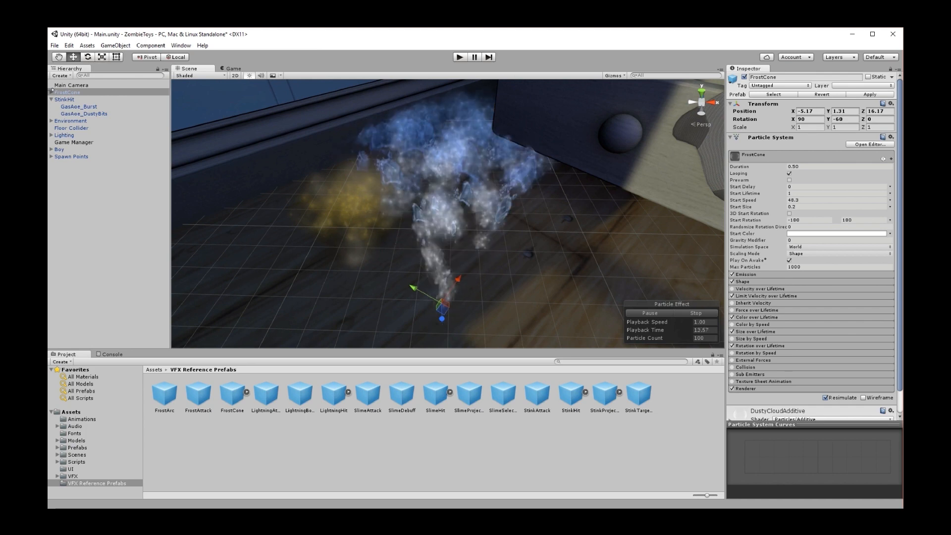
Expand FrostCone and examine the particle settings of its FX_Icebits and FreezeCone_Inner children and of the parent
click(51, 92)
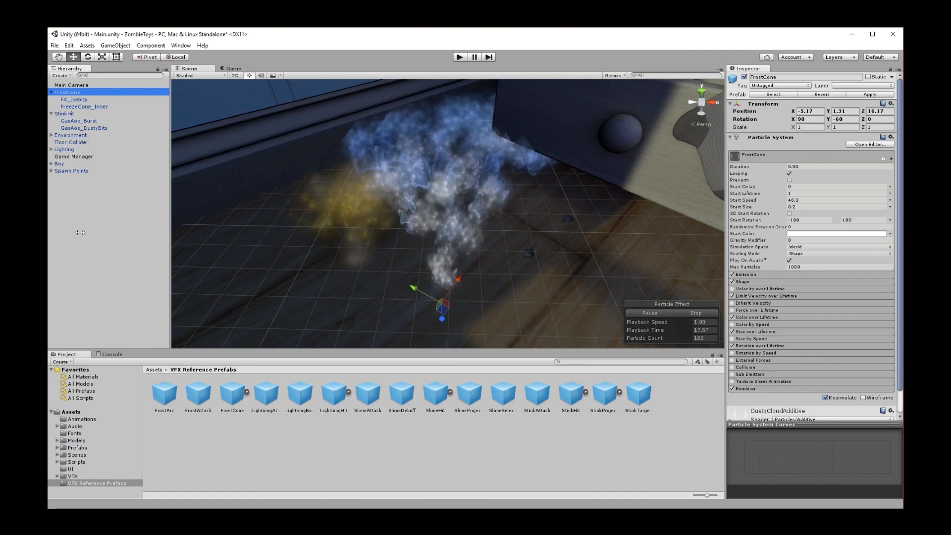
click(72, 99)
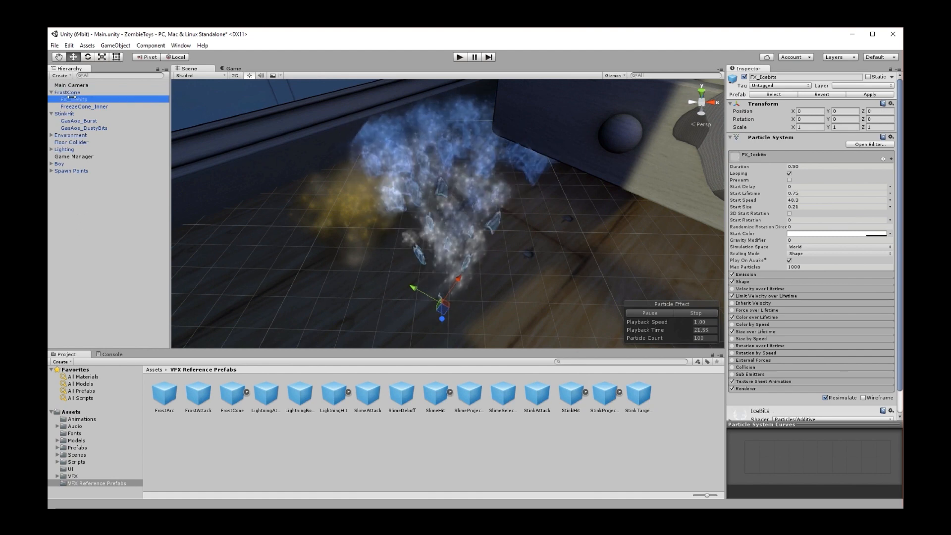
click(78, 105)
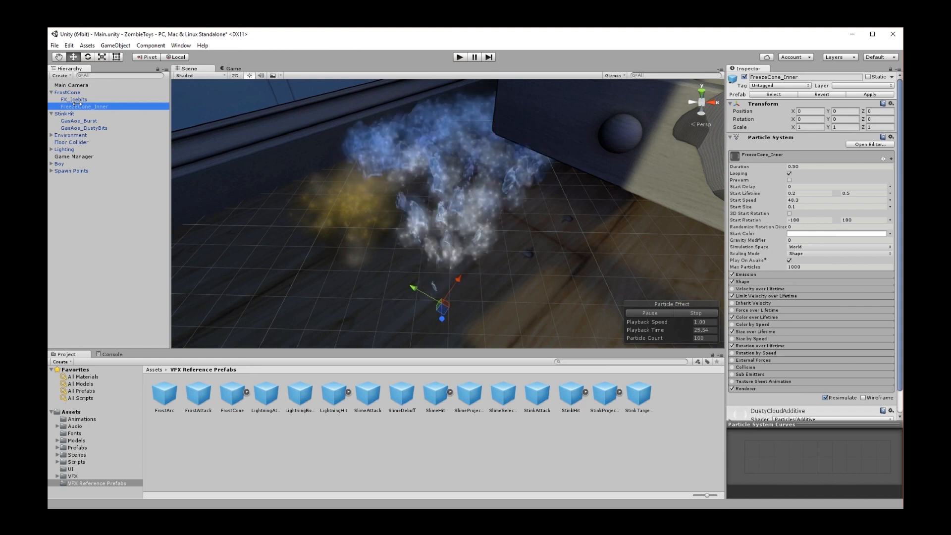
click(67, 92)
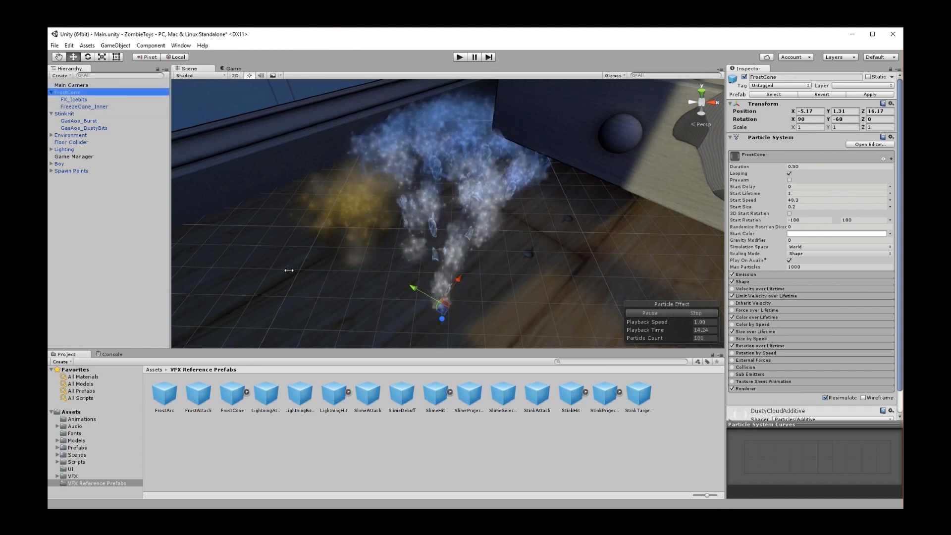